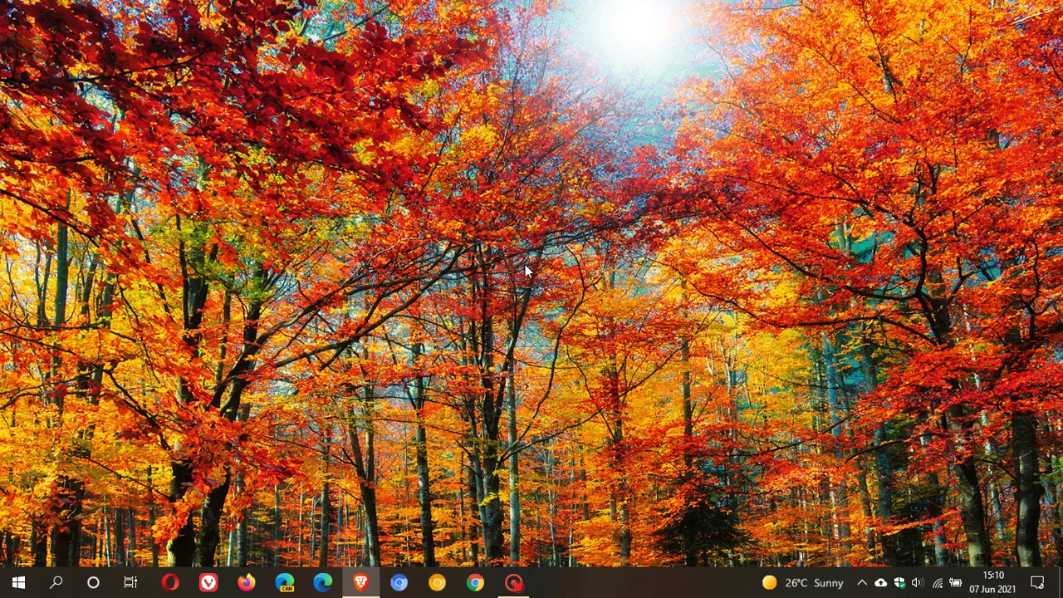
Step: Open System Properties on its Advanced tab via 'View advanced system settings' and centre the window
{"action": "left_click", "coordinate": [58, 584]}
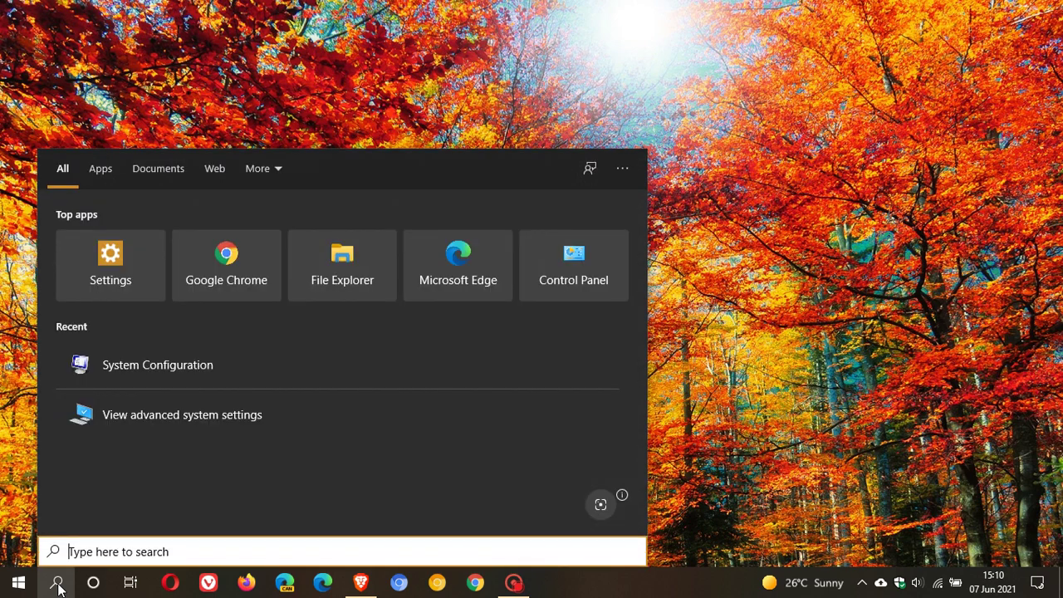
{"action": "left_click", "coordinate": [156, 410]}
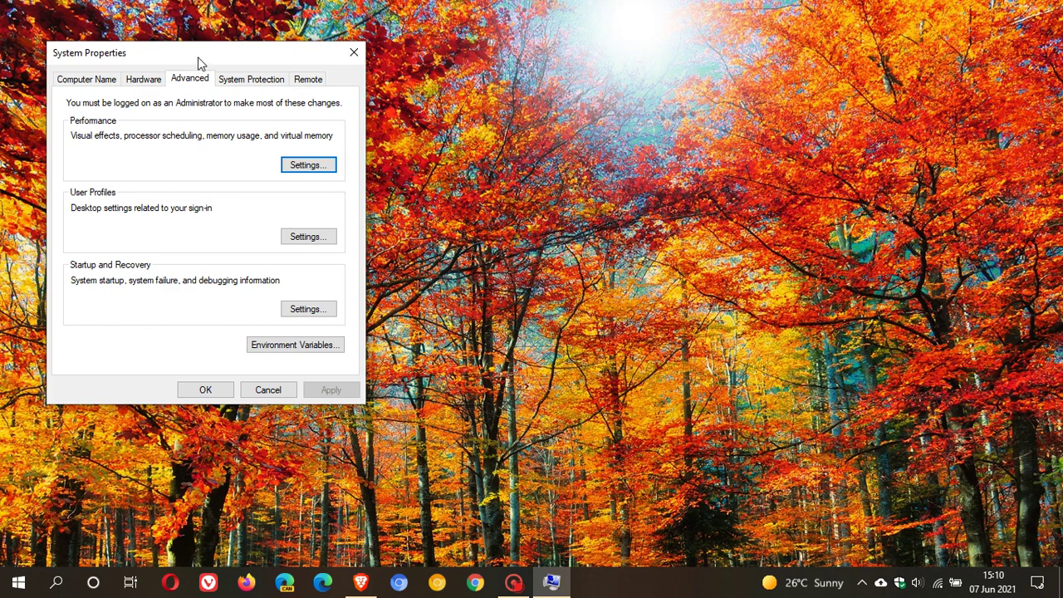
{"action": "left_click_drag", "start_coordinate": [198, 63], "coordinate": [481, 95]}
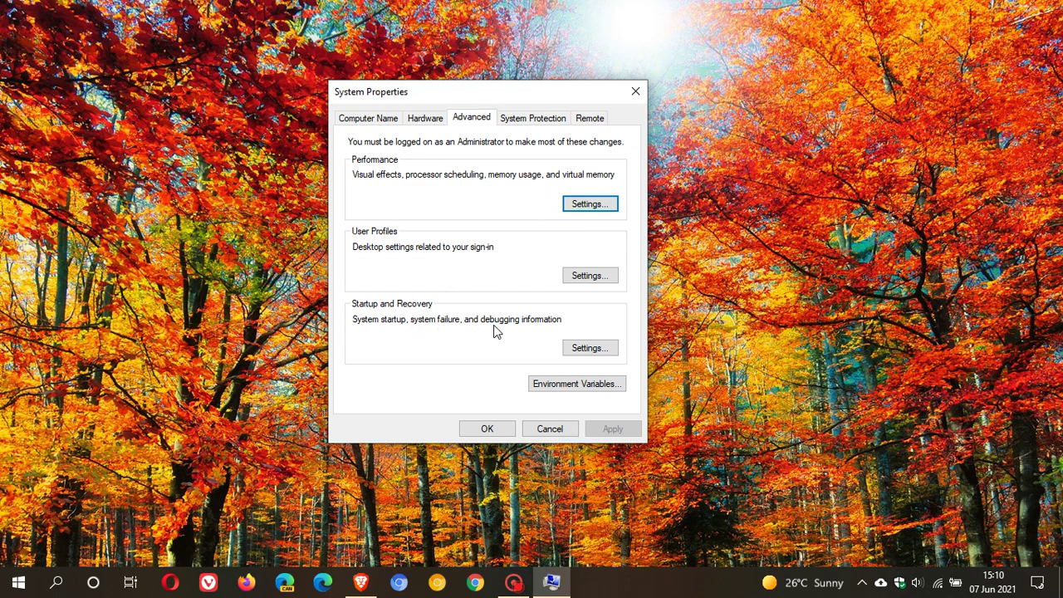
Step: Lower the operating-system list display time to 15 seconds in Startup and Recovery and confirm both dialogs
{"action": "left_click", "coordinate": [594, 353]}
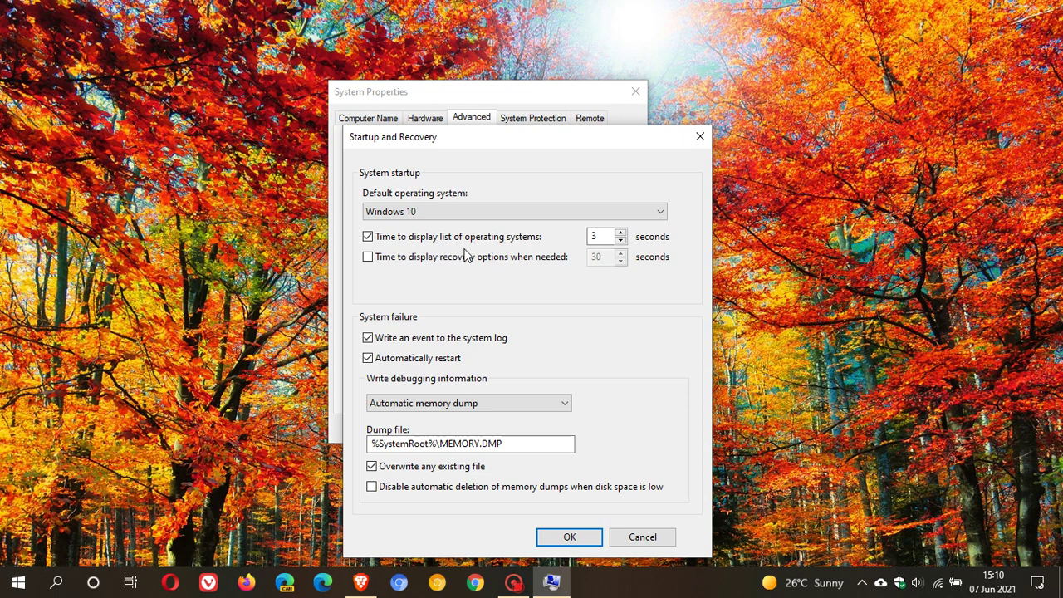
{"action": "left_click", "coordinate": [599, 237]}
{"action": "left_click", "coordinate": [622, 241]}
{"action": "left_click_drag", "start_coordinate": [622, 242], "coordinate": [623, 237]}
{"action": "left_click", "coordinate": [621, 241]}
{"action": "left_click_drag", "start_coordinate": [621, 243], "coordinate": [621, 243]}
{"action": "left_click", "coordinate": [621, 242]}
{"action": "left_click", "coordinate": [570, 537]}
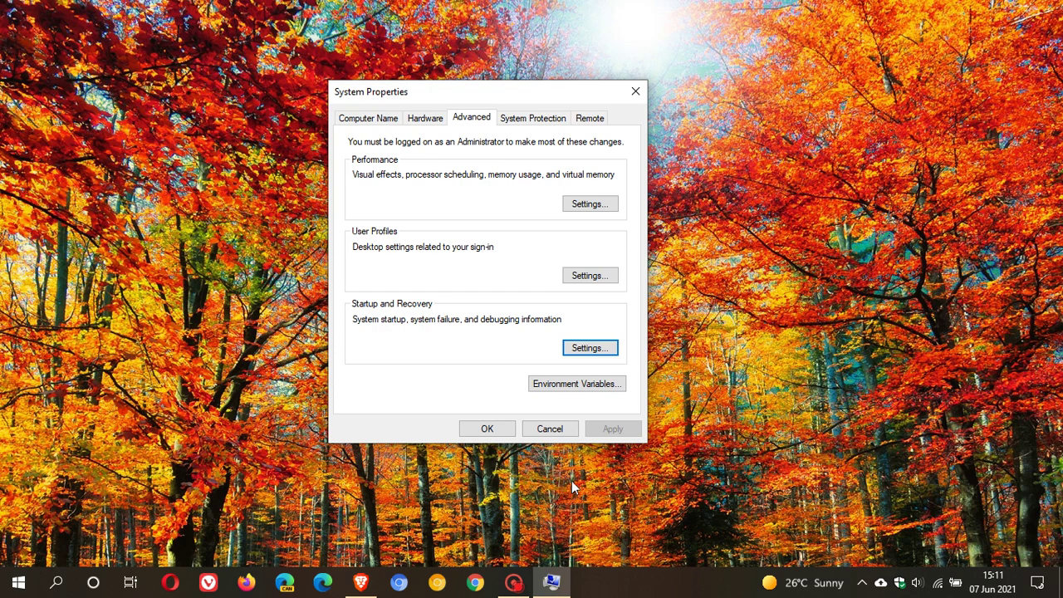
{"action": "left_click", "coordinate": [502, 430]}
Step: Launch System Configuration from search and view its Boot tab showing the 15-second timeout
{"action": "left_click", "coordinate": [56, 584]}
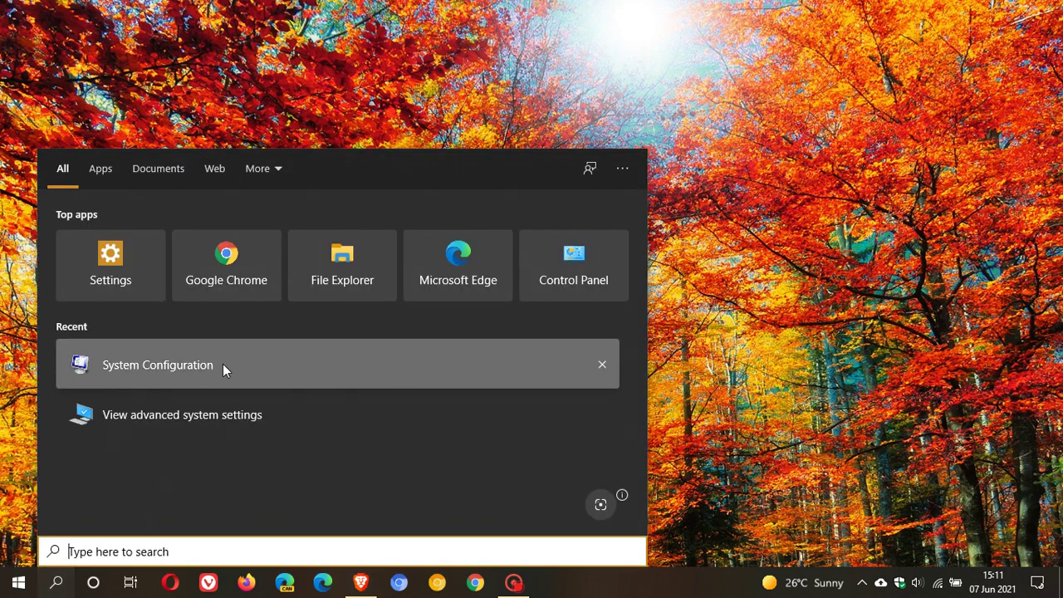
{"action": "left_click", "coordinate": [222, 365]}
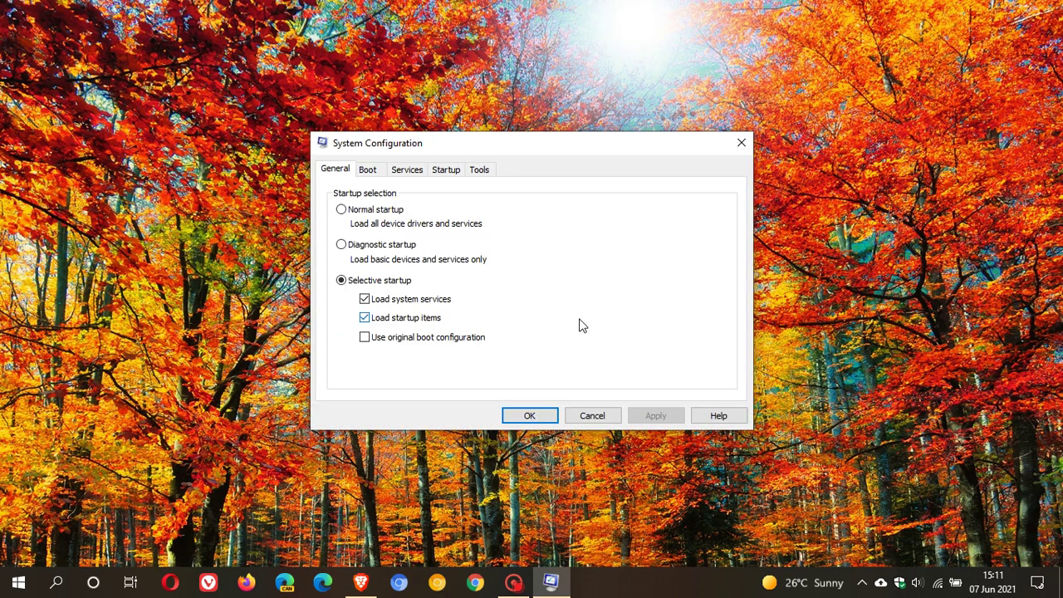
{"action": "left_click", "coordinate": [372, 173]}
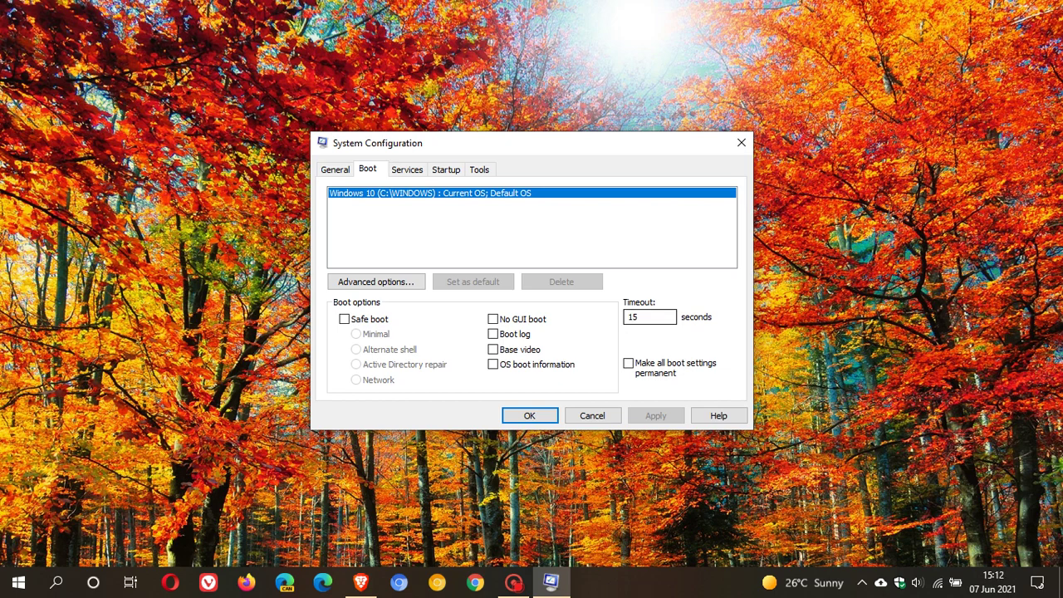
Step: Tick 'Make all boot settings permanent', apply, decline the confirmation, and cancel System Configuration
{"action": "left_click", "coordinate": [629, 366]}
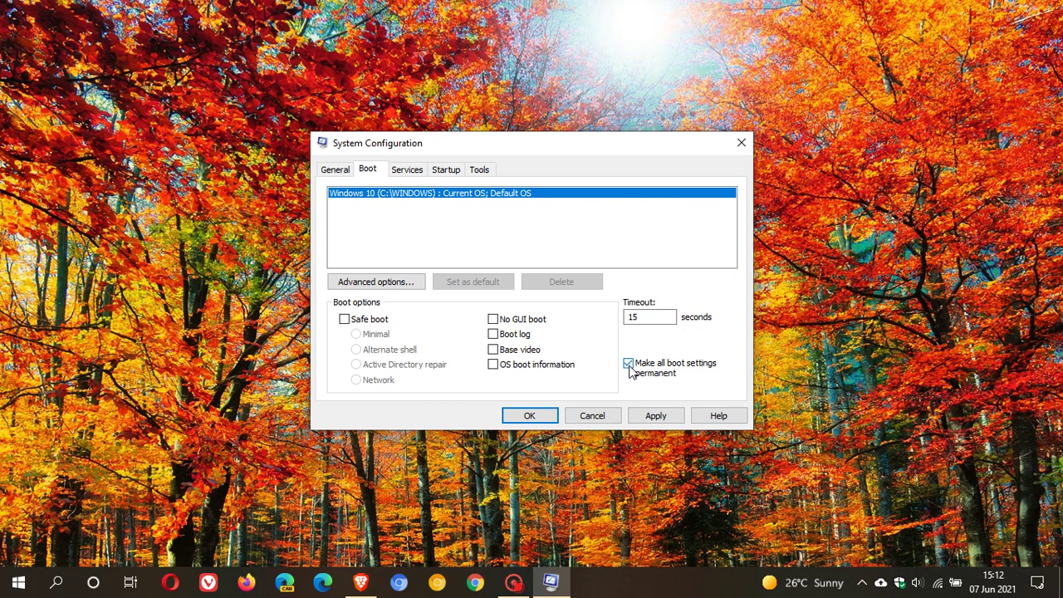
{"action": "left_click", "coordinate": [652, 418]}
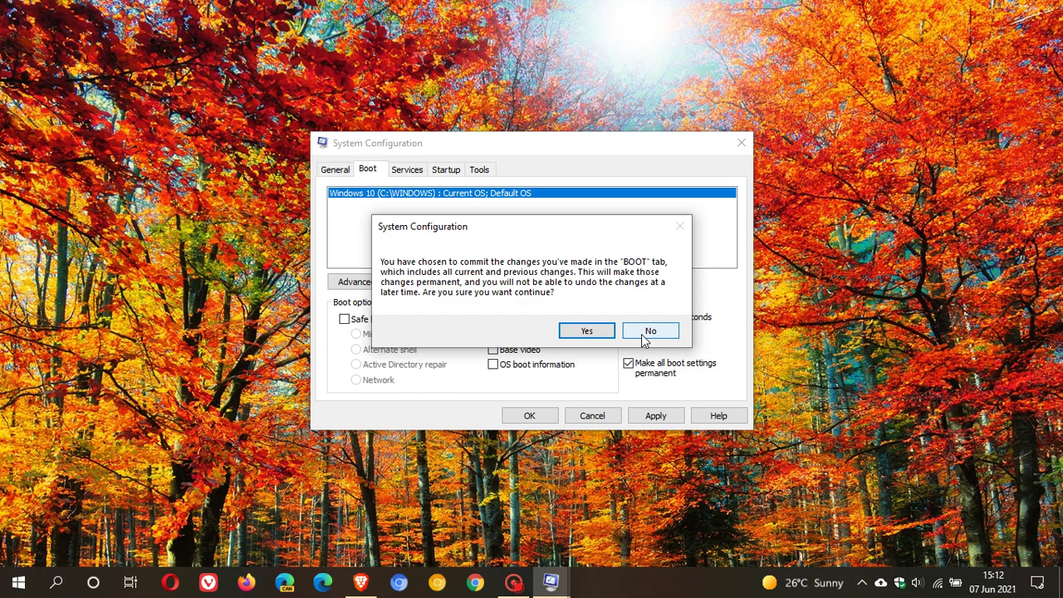
{"action": "left_click", "coordinate": [646, 336]}
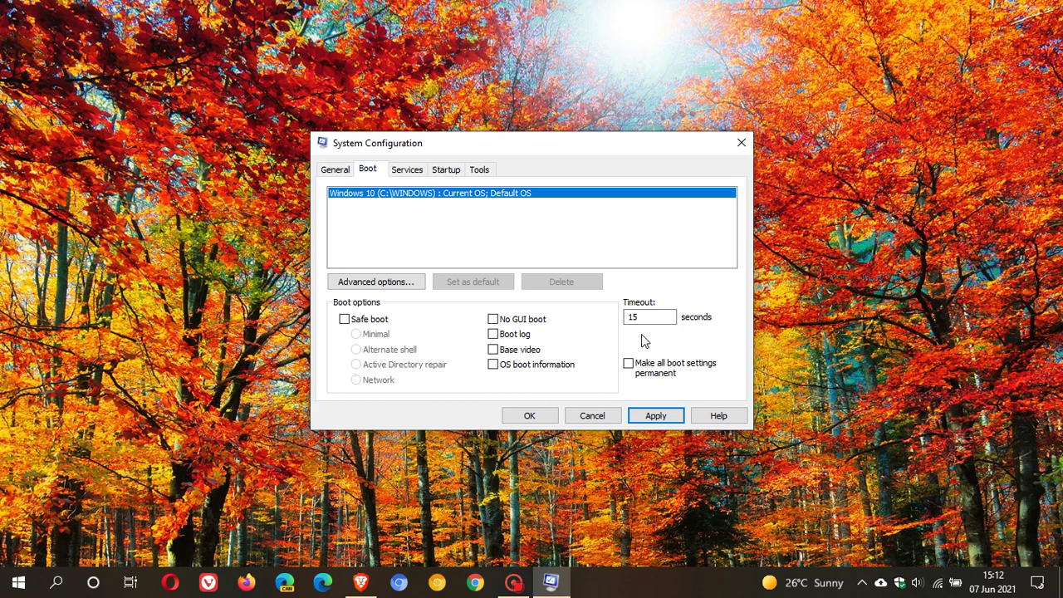
{"action": "left_click", "coordinate": [591, 415]}
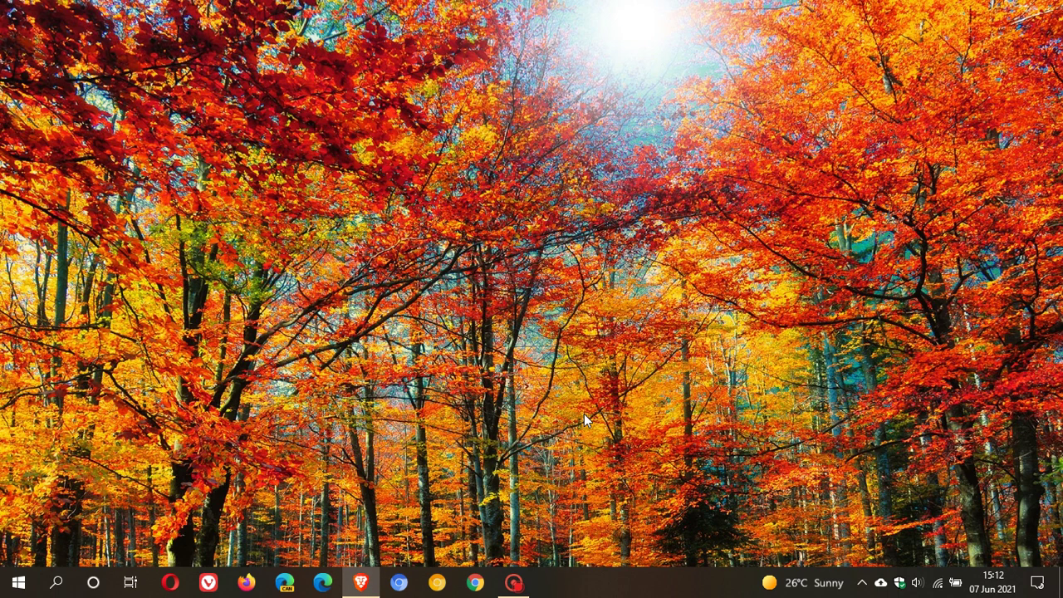